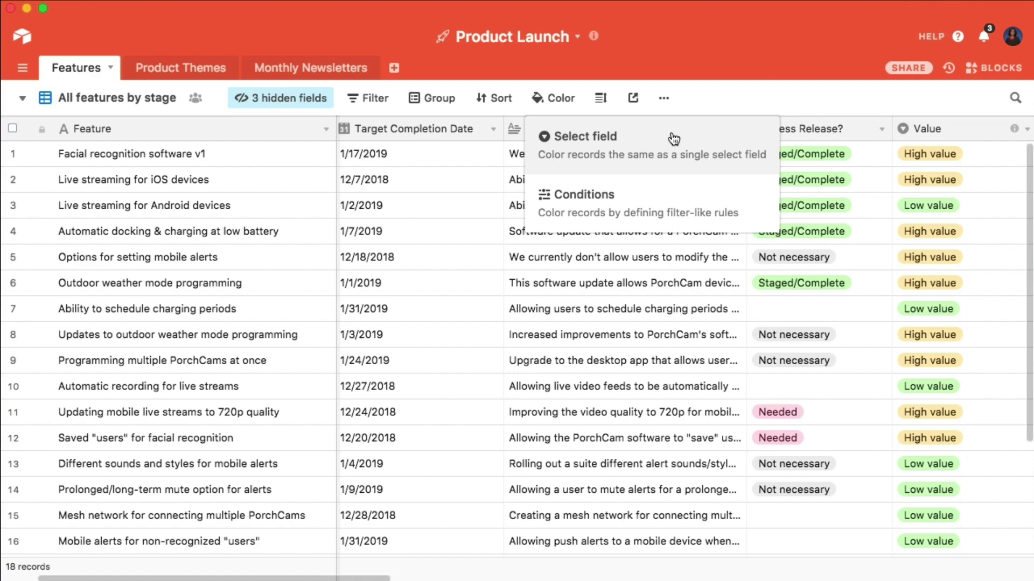
- Colour grid records by the Value field and make the condition rule's colour magenta
{"action": "left_click", "coordinate": [769, 136]}
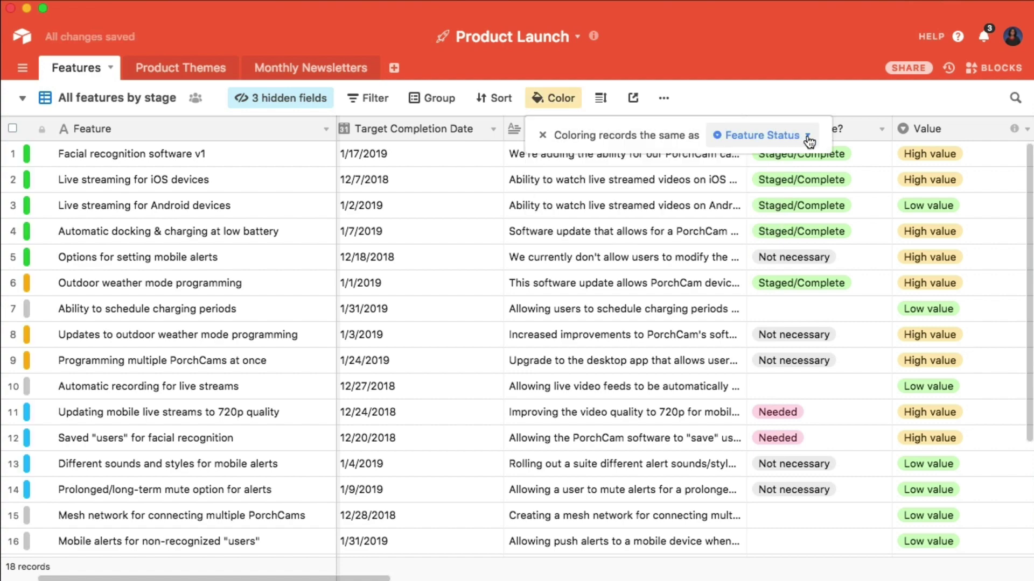
{"action": "left_click", "coordinate": [809, 135]}
{"action": "left_click", "coordinate": [808, 238]}
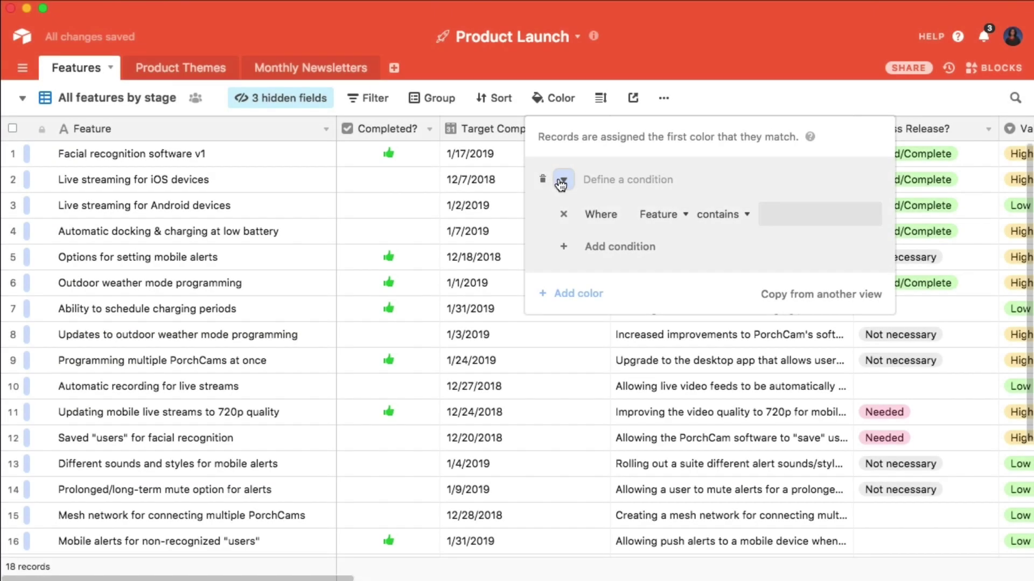
{"action": "left_click", "coordinate": [564, 179]}
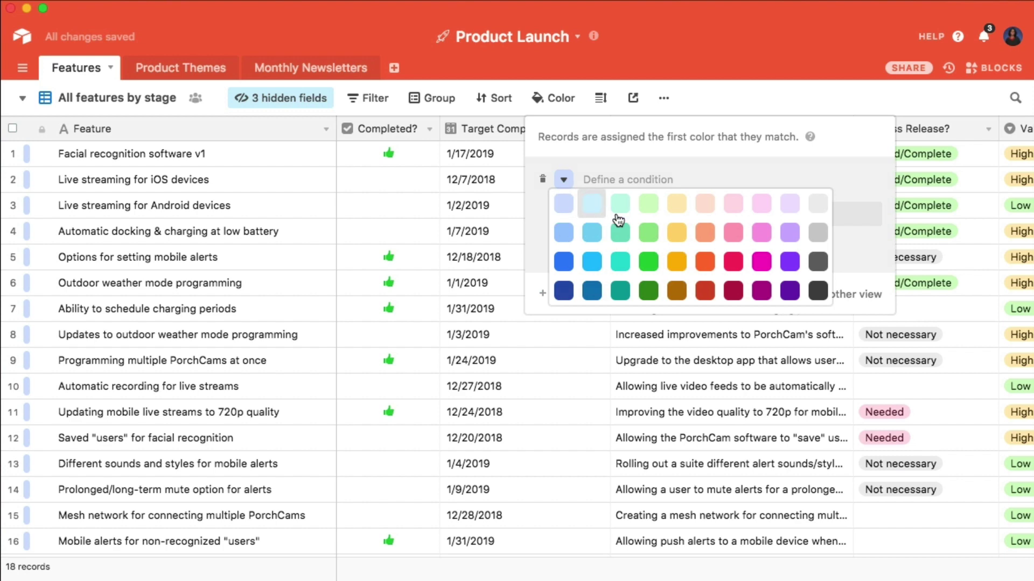
{"action": "left_click", "coordinate": [758, 262]}
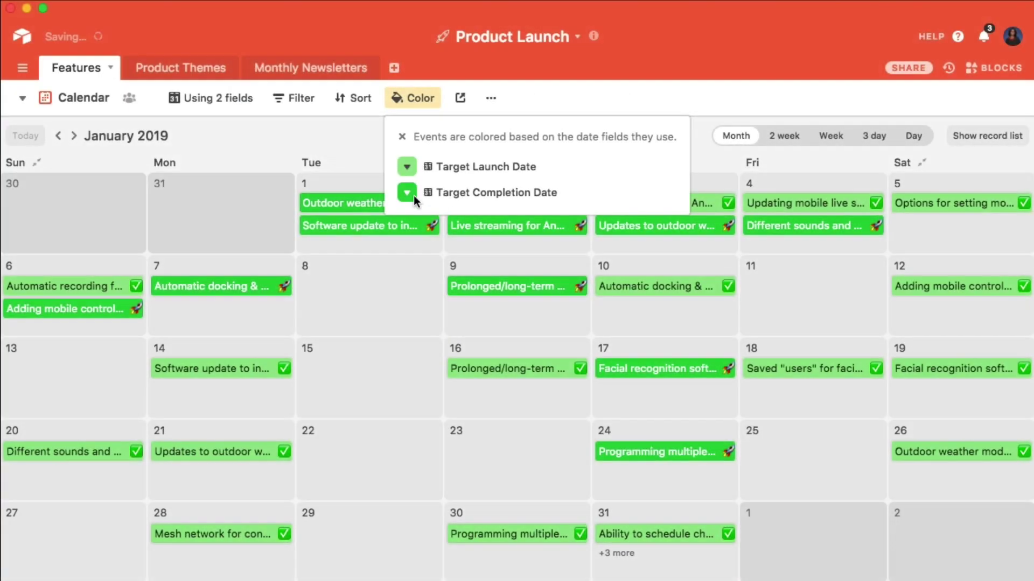
- Colour calendar completion-date events light yellow and launch-date events dark brown
{"action": "left_click", "coordinate": [407, 192]}
{"action": "left_click", "coordinate": [526, 219]}
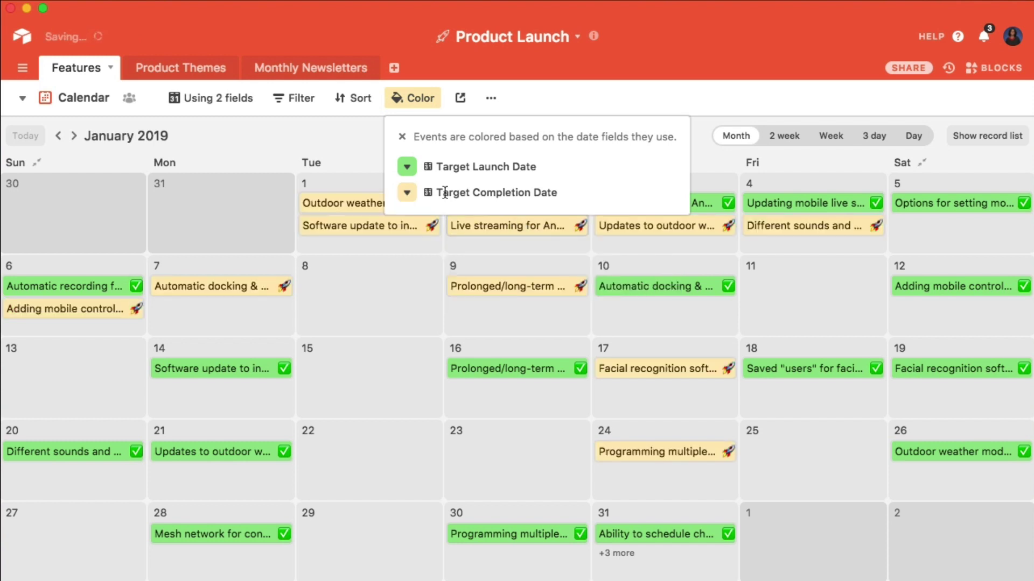
{"action": "left_click", "coordinate": [403, 167]}
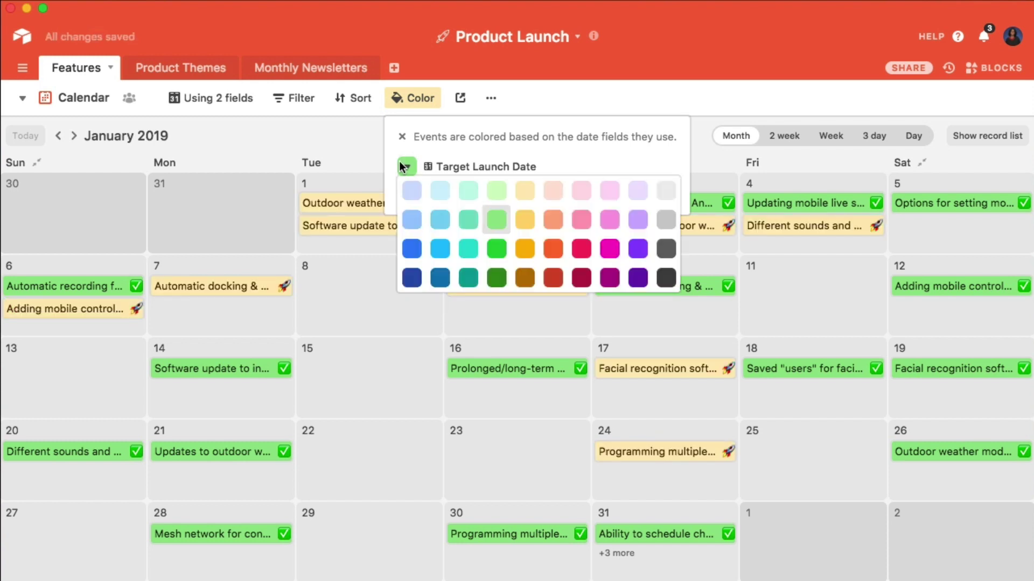
{"action": "left_click", "coordinate": [519, 275]}
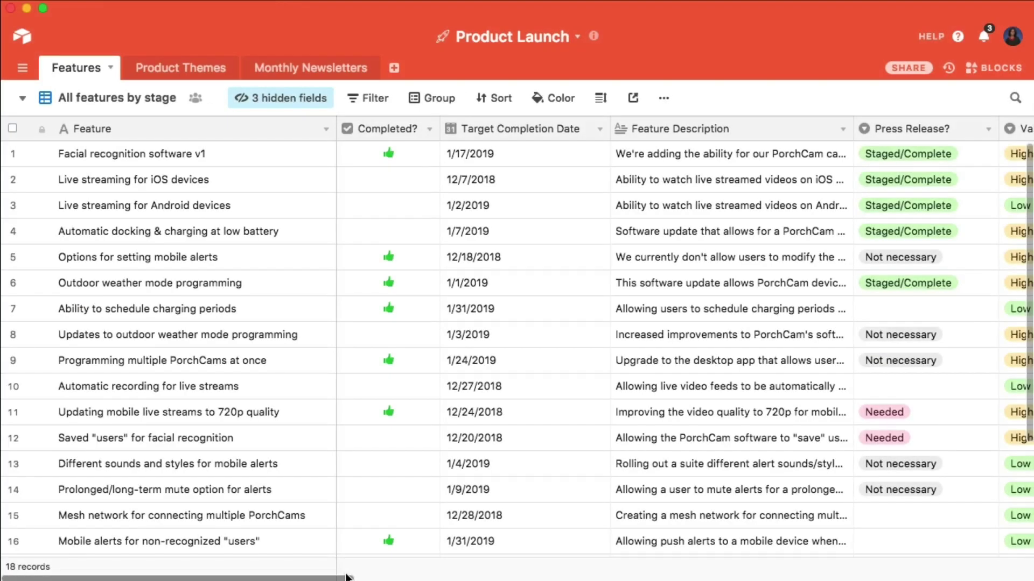
- Scroll the Features grid to the right to reveal more columns
{"action": "left_click_drag", "start_coordinate": [310, 578], "coordinate": [347, 578]}
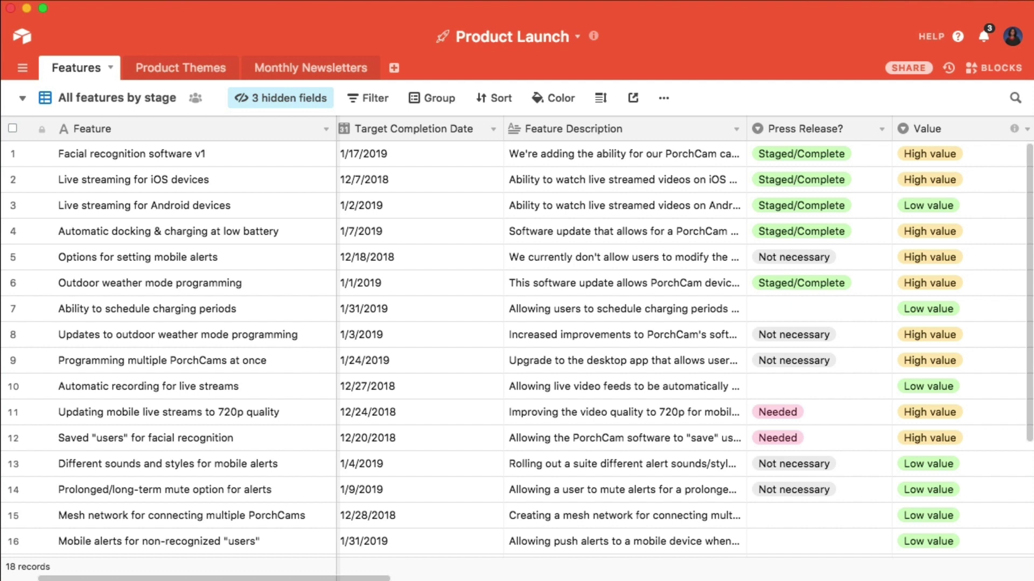
- Colour feature records by the Value single-select field: yellow for High, green for Low
{"action": "left_click", "coordinate": [561, 100]}
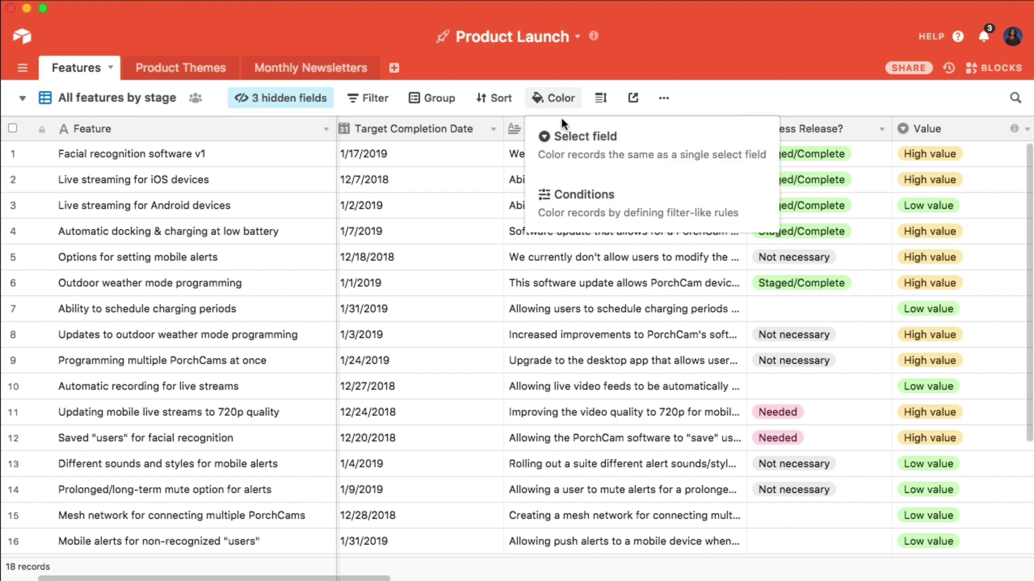
{"action": "left_click", "coordinate": [774, 135]}
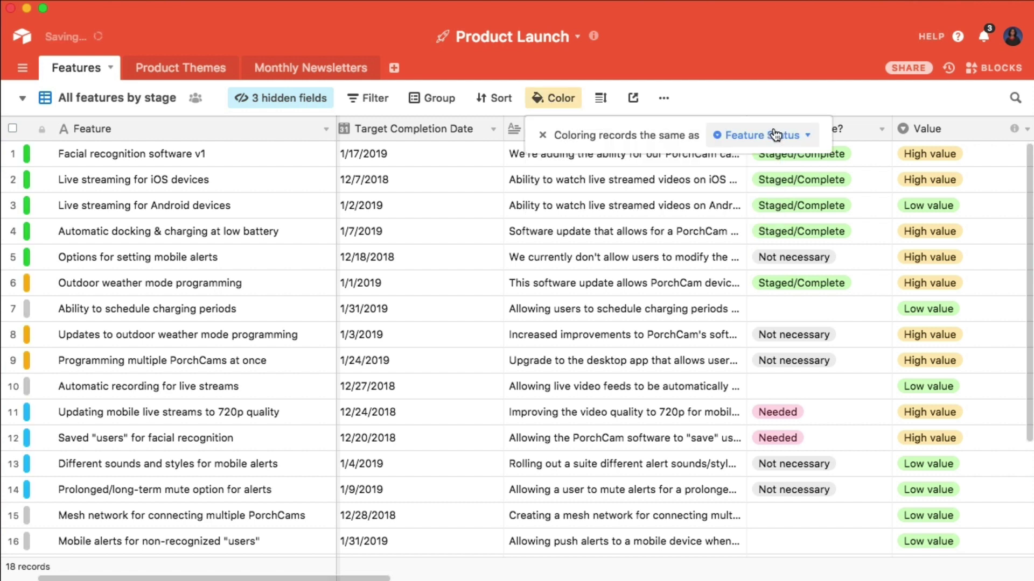
{"action": "left_click", "coordinate": [808, 139]}
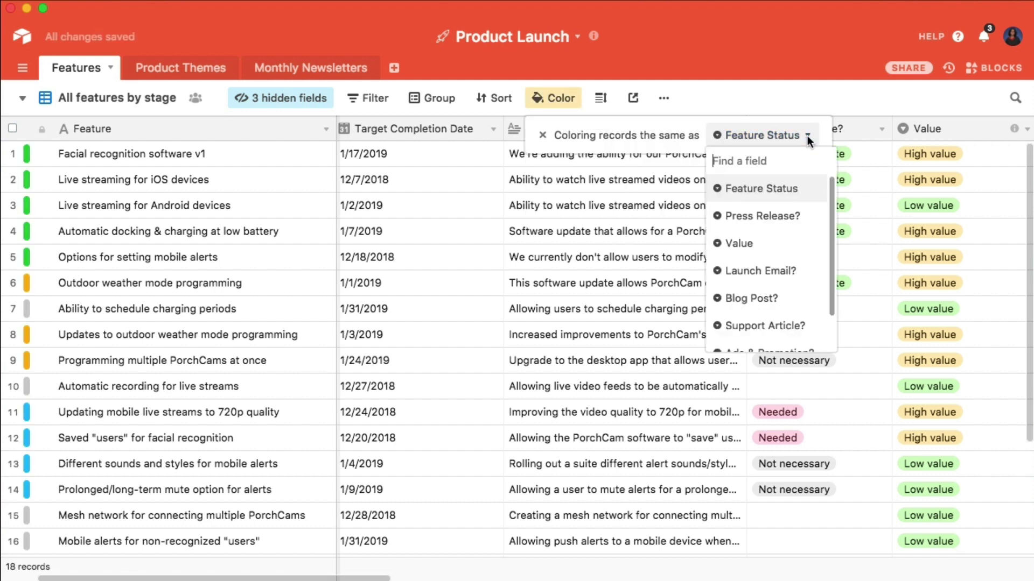
{"action": "left_click", "coordinate": [812, 243]}
{"action": "left_click", "coordinate": [829, 97]}
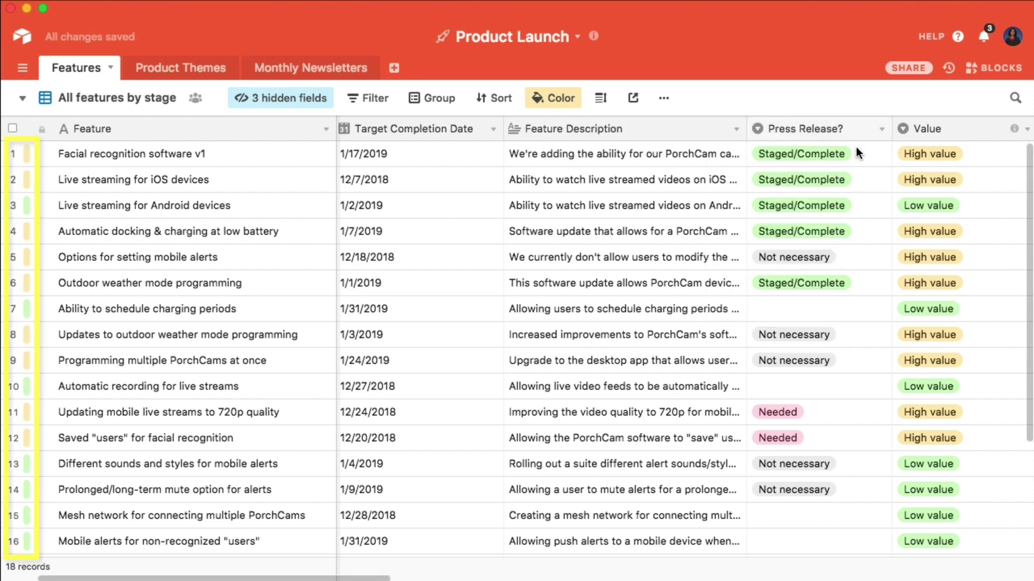
{"action": "scroll", "coordinate": [872, 139], "scroll_direction": "left", "scroll_amount": 4}
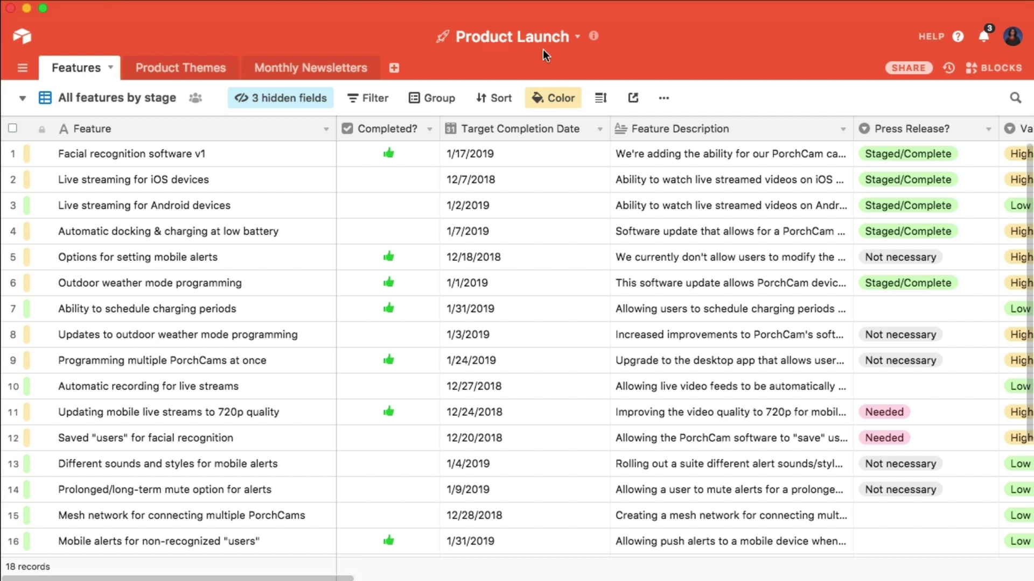
- Replace the Value colouring with a magenta condition-based colour rule
{"action": "left_click", "coordinate": [548, 101]}
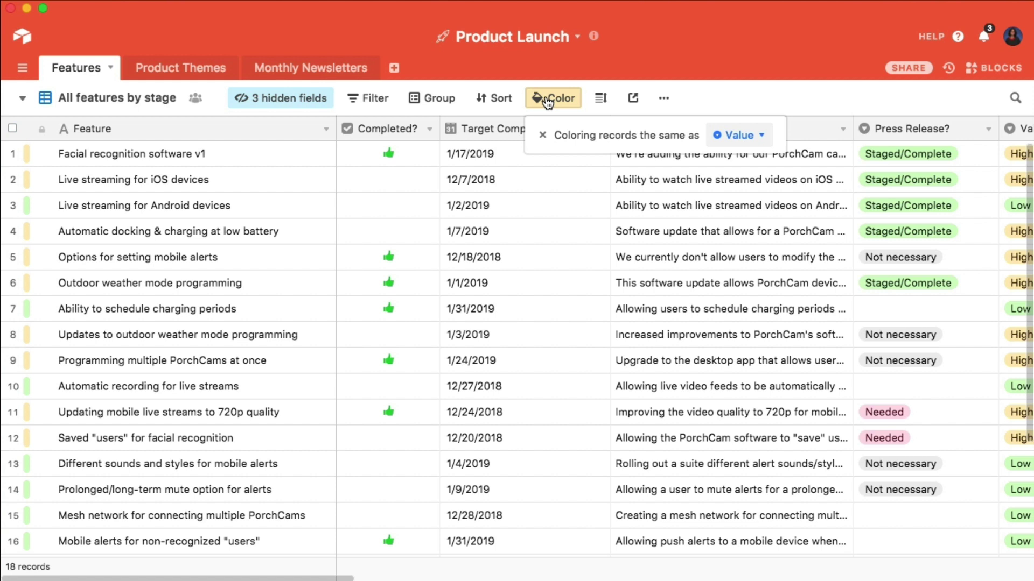
{"action": "left_click", "coordinate": [543, 135]}
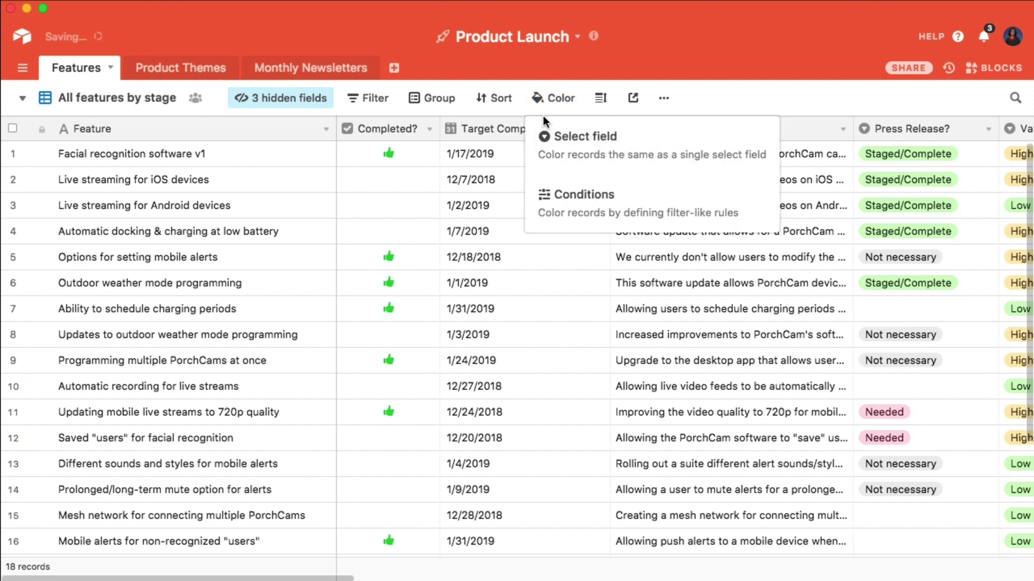
{"action": "left_click", "coordinate": [538, 196]}
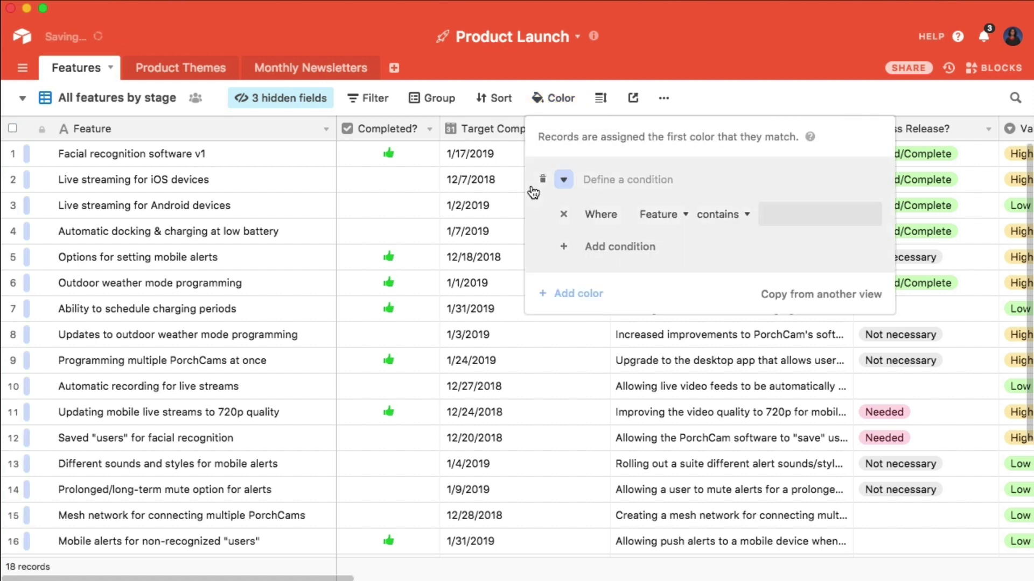
{"action": "left_click", "coordinate": [565, 181]}
{"action": "left_click", "coordinate": [762, 262]}
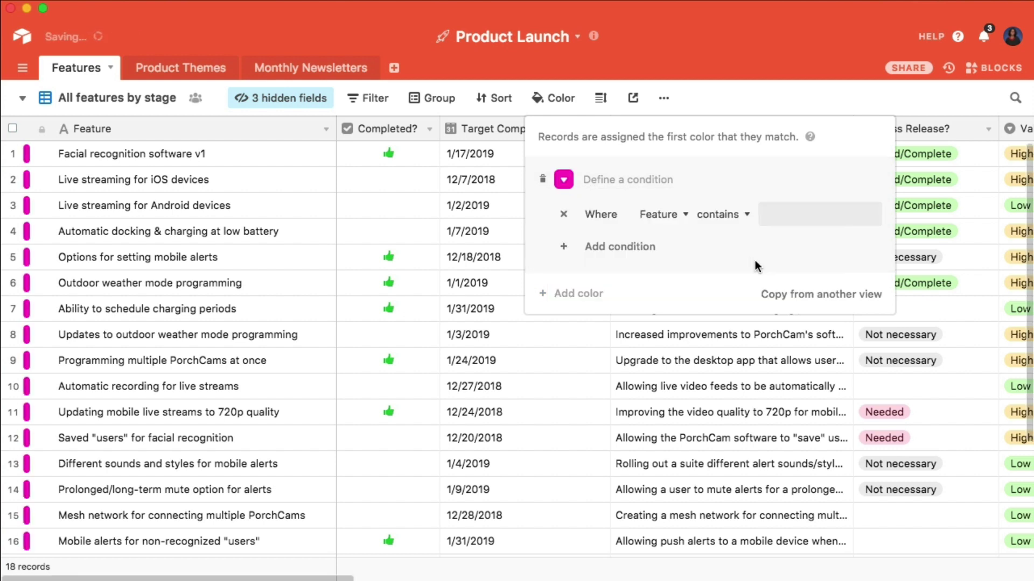
- Make the rule match Target Completion Date within the next week and Completed? unchecked
{"action": "left_click", "coordinate": [667, 216]}
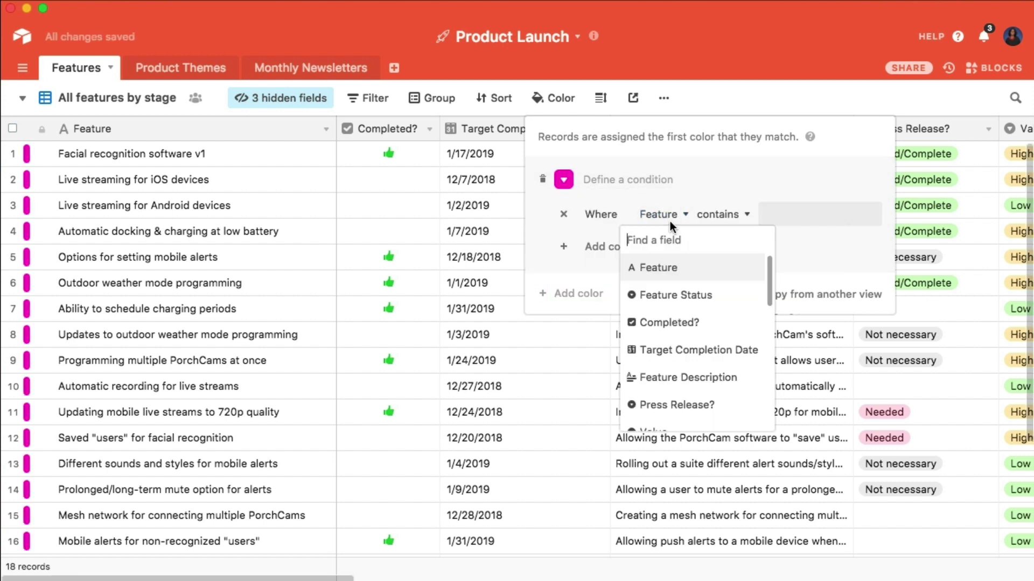
{"action": "left_click", "coordinate": [682, 350]}
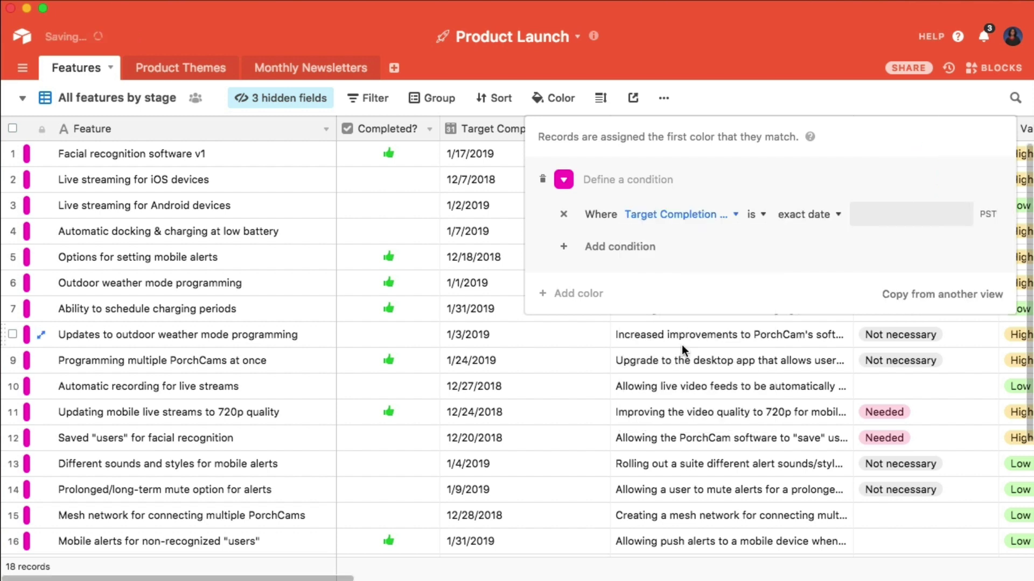
{"action": "left_click", "coordinate": [757, 214]}
{"action": "left_click", "coordinate": [770, 292]}
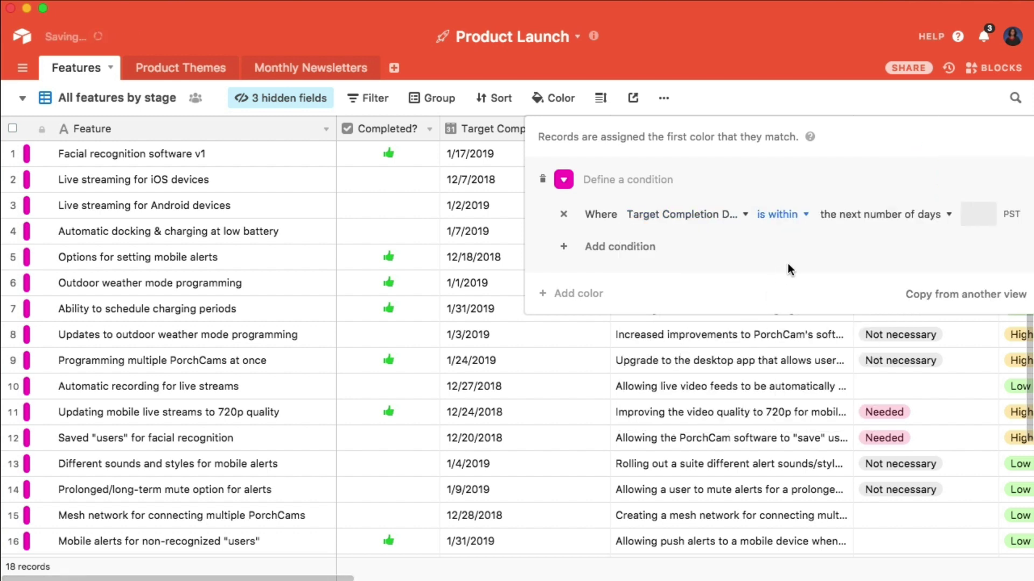
{"action": "left_click", "coordinate": [884, 219]}
{"action": "left_click", "coordinate": [877, 261]}
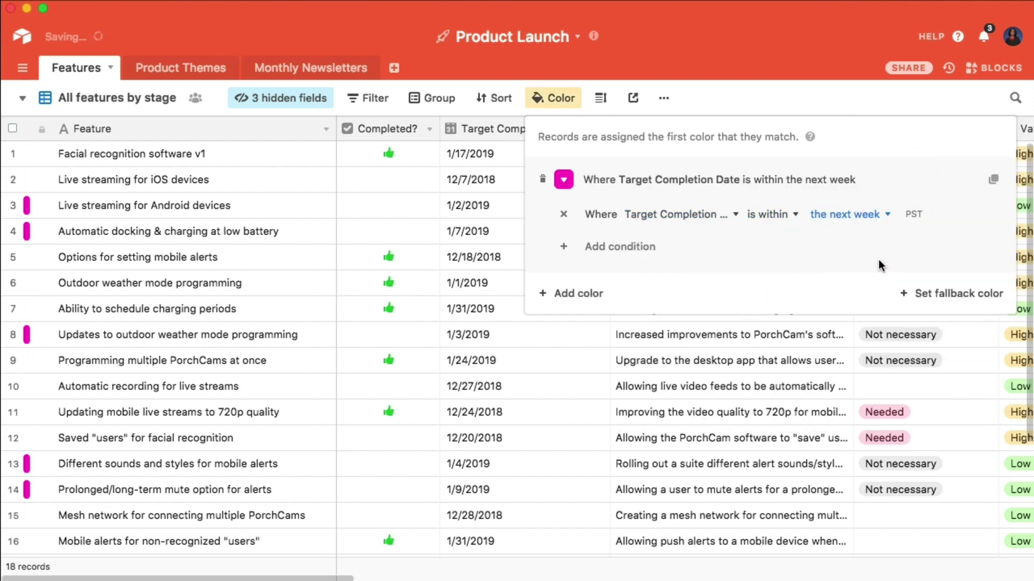
{"action": "left_click", "coordinate": [620, 249]}
{"action": "left_click", "coordinate": [658, 245]}
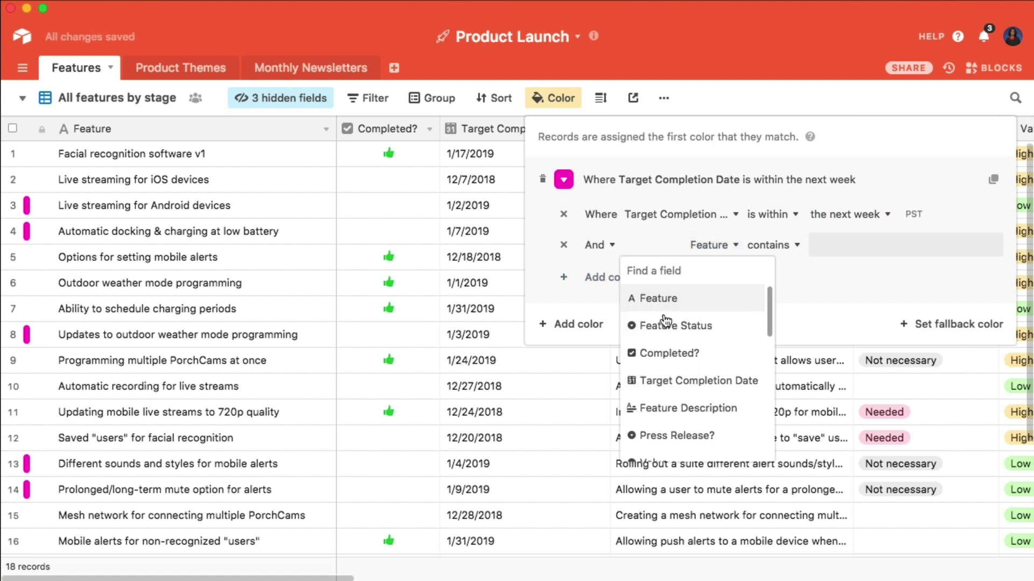
{"action": "left_click", "coordinate": [663, 353]}
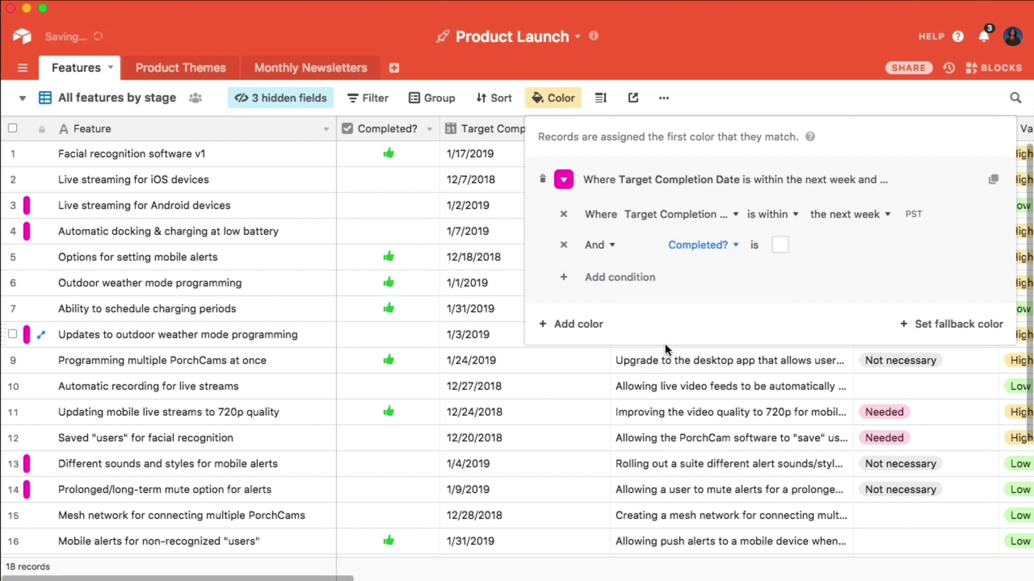
- Close the colour settings to show five magenta-flagged incomplete features due this week
{"action": "left_click", "coordinate": [563, 361]}
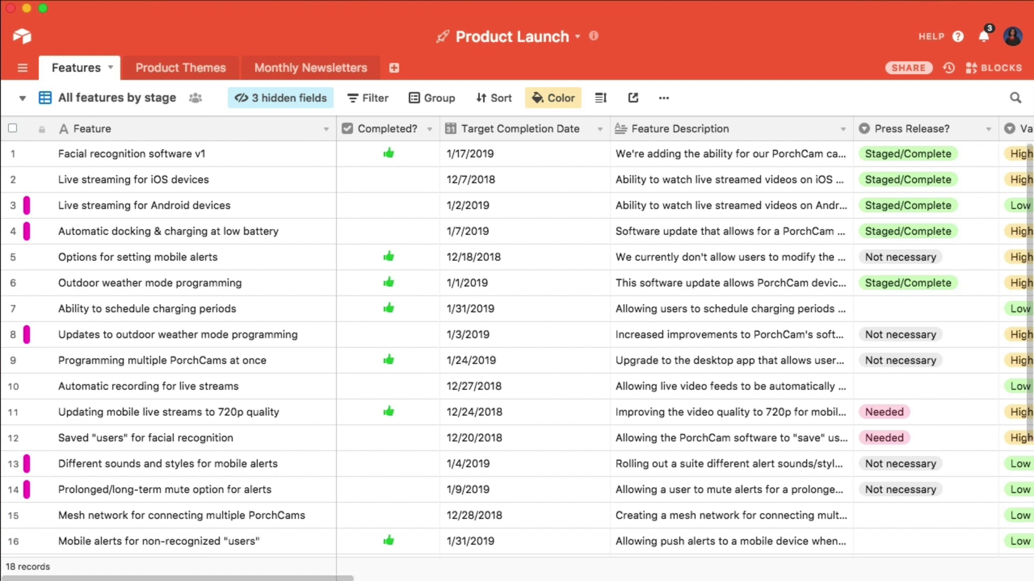
- Switch to the Calendar view and colour its events by date fields
{"action": "left_click", "coordinate": [75, 102]}
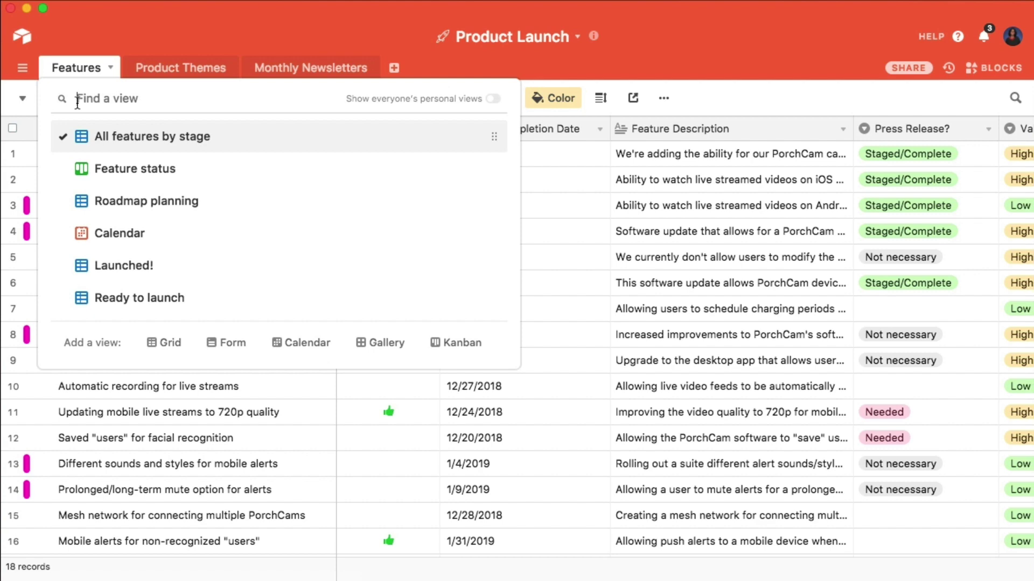
{"action": "left_click", "coordinate": [102, 233]}
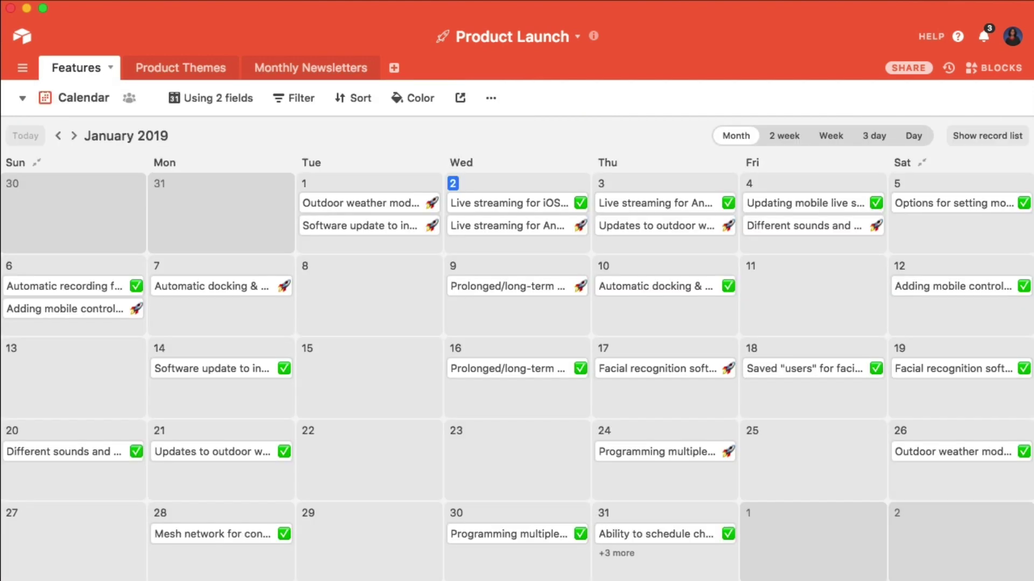
{"action": "left_click", "coordinate": [414, 98]}
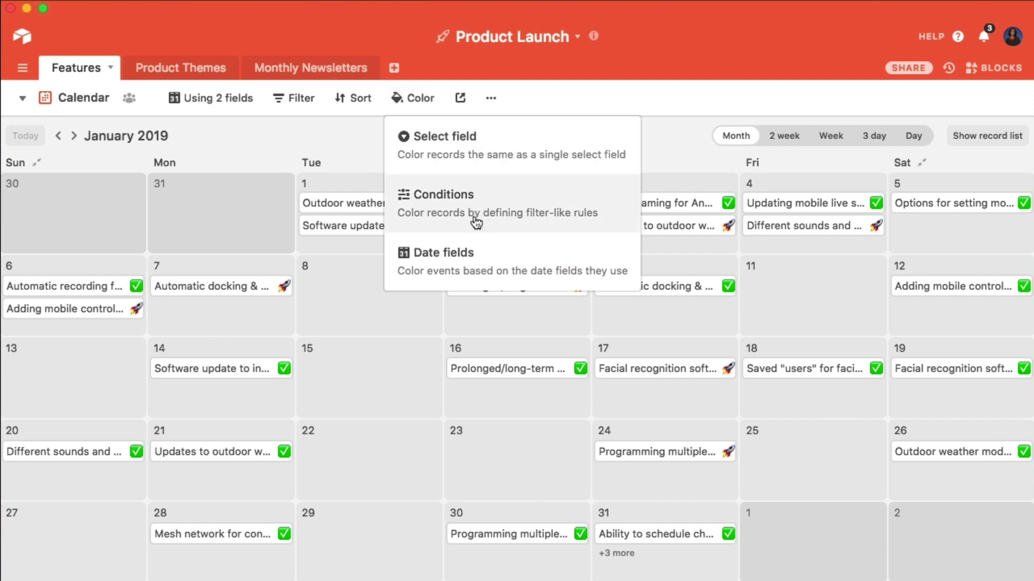
{"action": "left_click", "coordinate": [492, 243]}
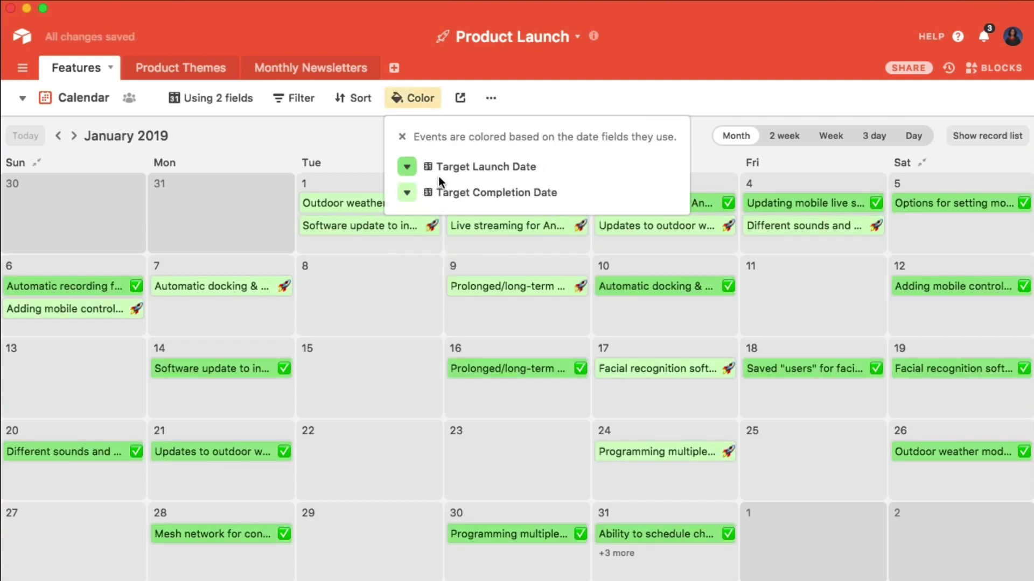
- Make Target Launch Date events pale yellow and Target Completion Date events orange
{"action": "left_click", "coordinate": [407, 167]}
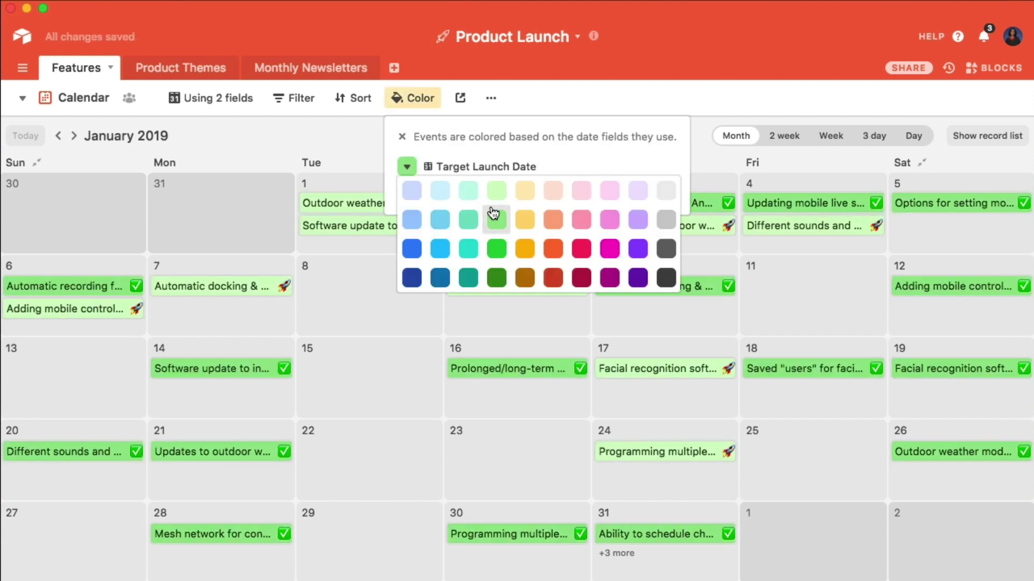
{"action": "left_click", "coordinate": [525, 220]}
{"action": "left_click", "coordinate": [407, 192]}
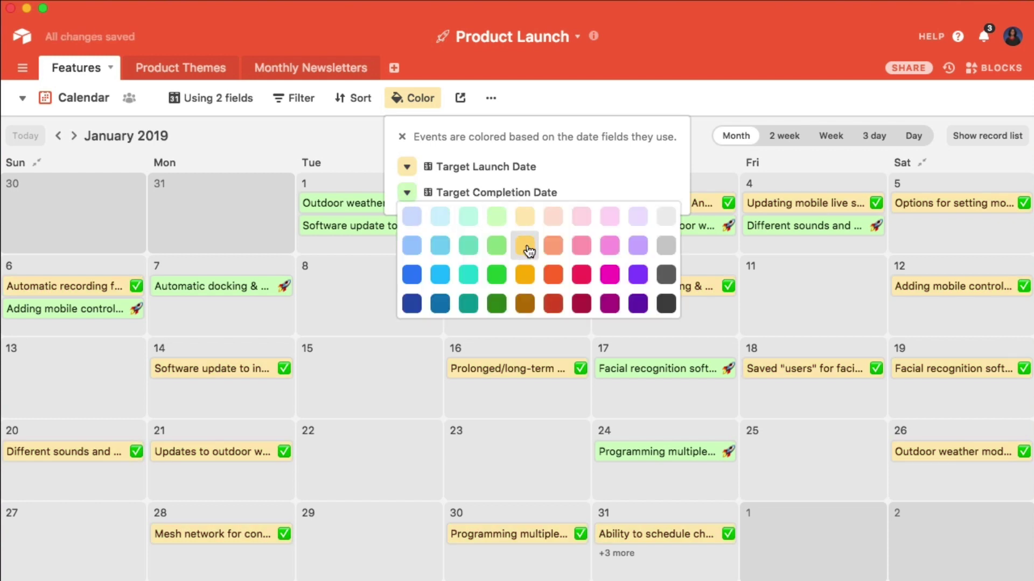
{"action": "left_click", "coordinate": [527, 248]}
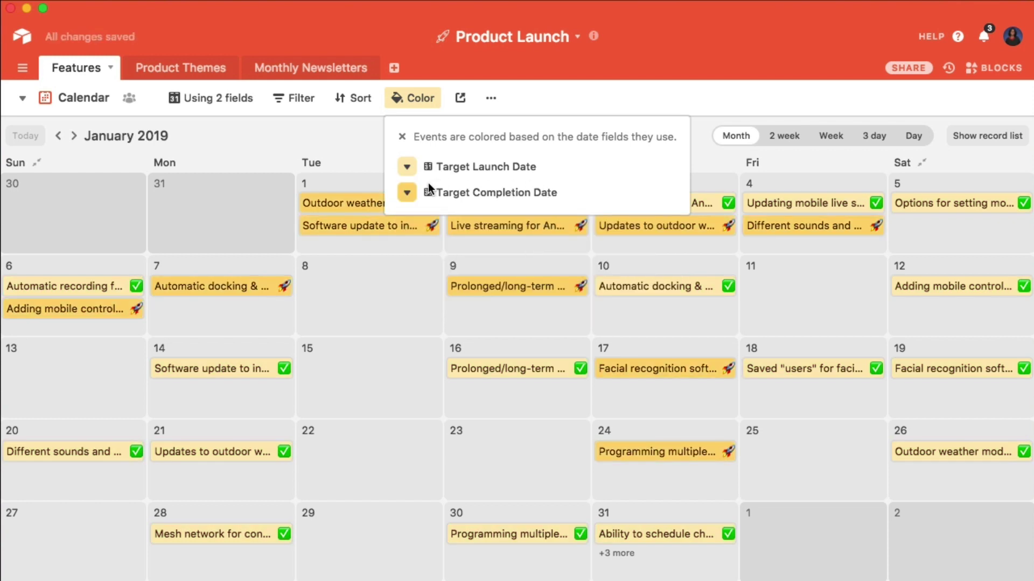
{"action": "left_click", "coordinate": [407, 192]}
{"action": "left_click", "coordinate": [523, 272]}
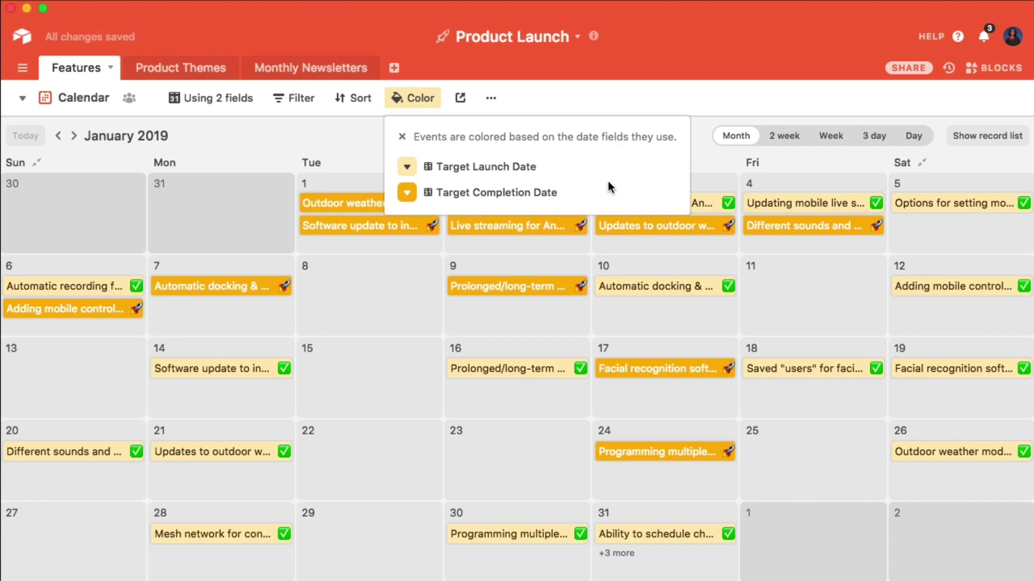
{"action": "left_click", "coordinate": [615, 99]}
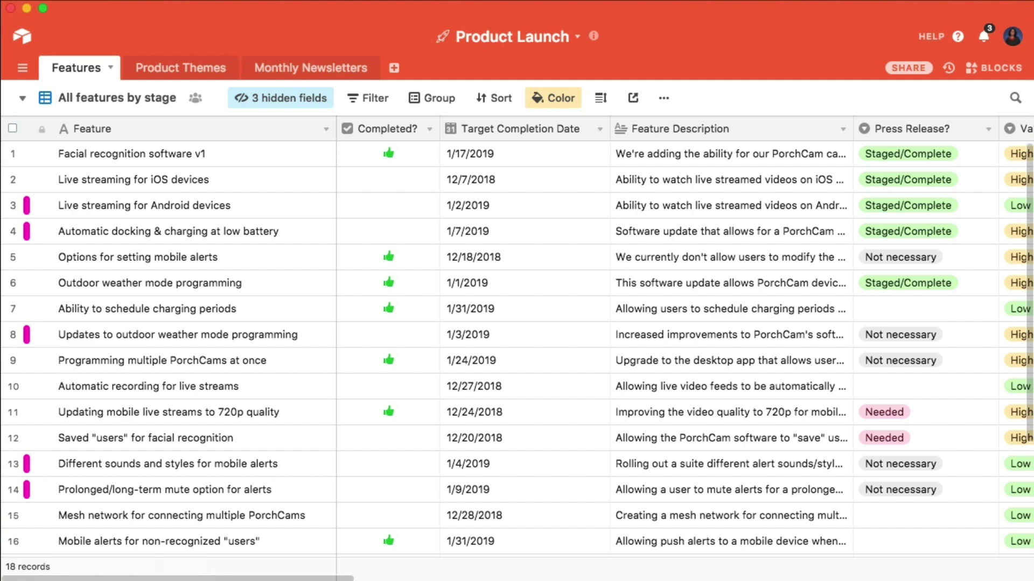
- Insert a Formula-type field named 'Status' right of the Target Completion Date column
{"action": "right_click", "coordinate": [561, 130]}
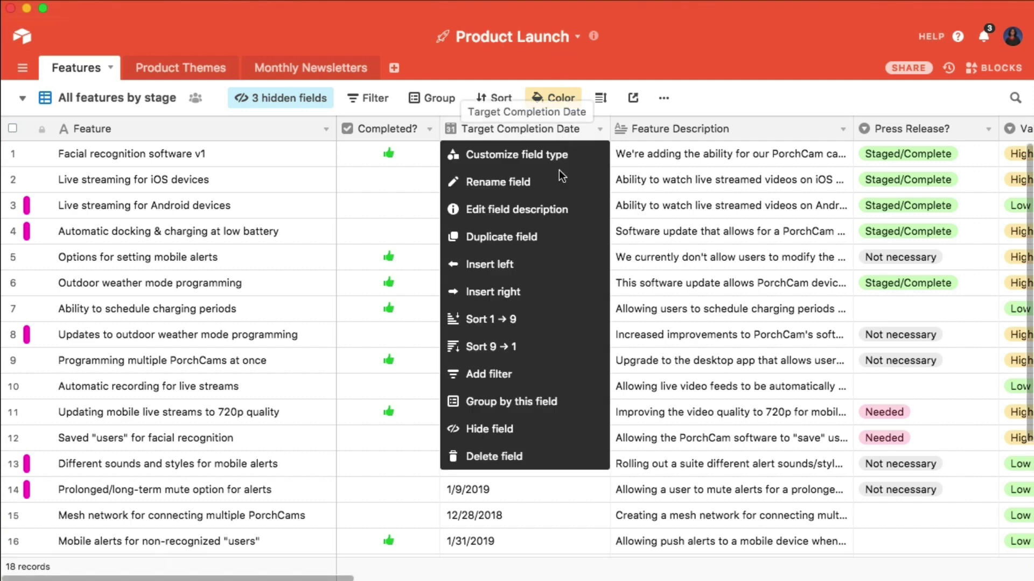
{"action": "left_click", "coordinate": [550, 288]}
{"action": "type", "text": "Status"}
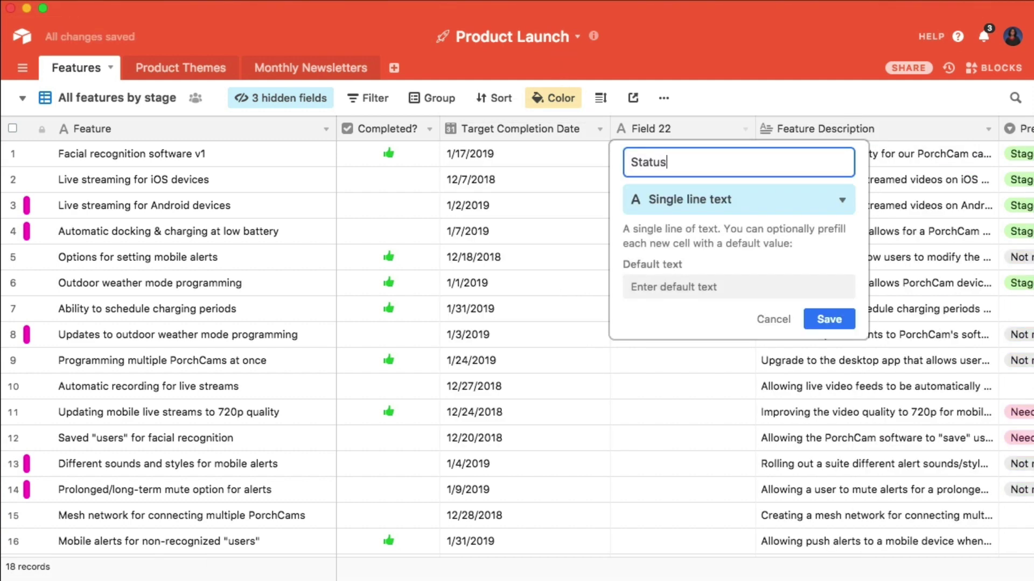
{"action": "left_click", "coordinate": [743, 203]}
{"action": "type", "text": "fo"}
{"action": "key", "text": "Return"}
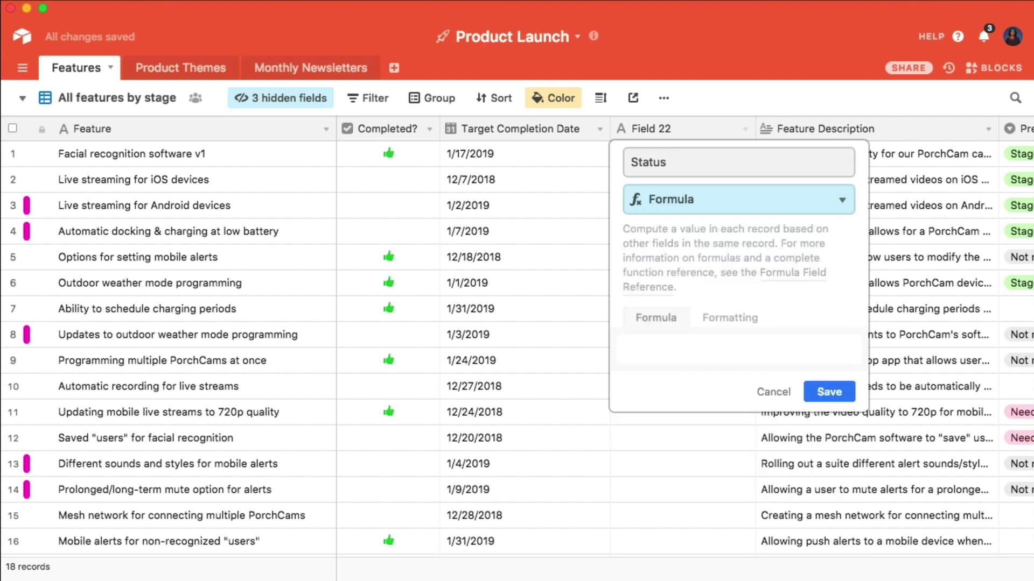
- Begin the Status formula: IF({Completed?} = 1, "", IF(IS_BEFORE({Target Completion Date}
{"action": "left_click", "coordinate": [690, 347]}
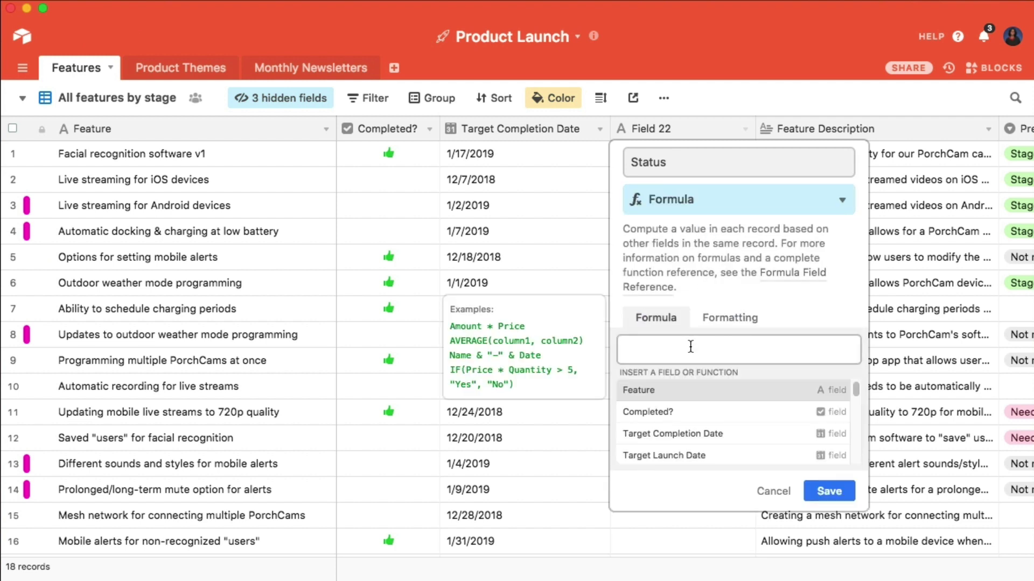
{"action": "type", "text": "IF("}
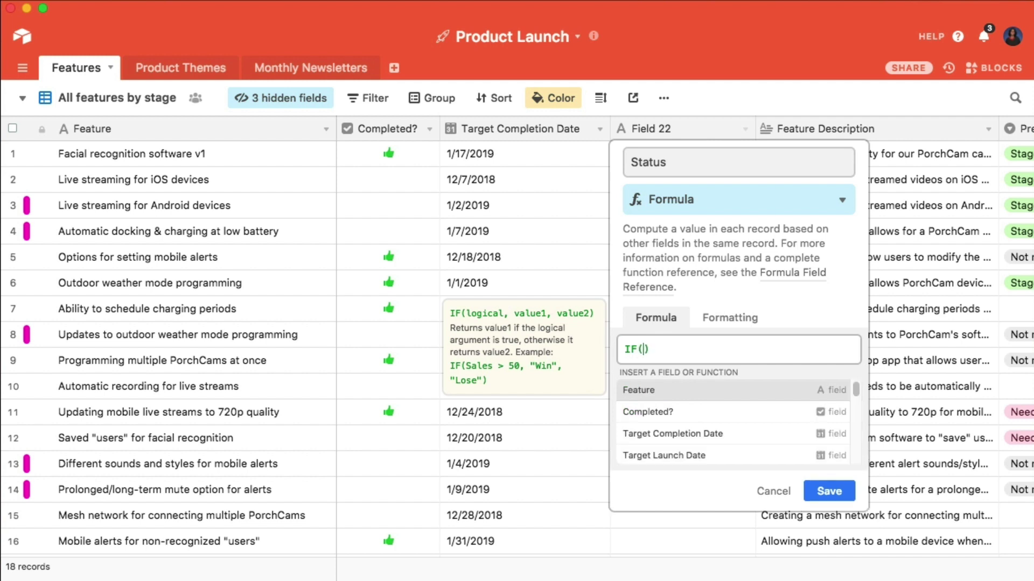
{"action": "left_click", "coordinate": [700, 413]}
{"action": "type", "text": "= 1"}
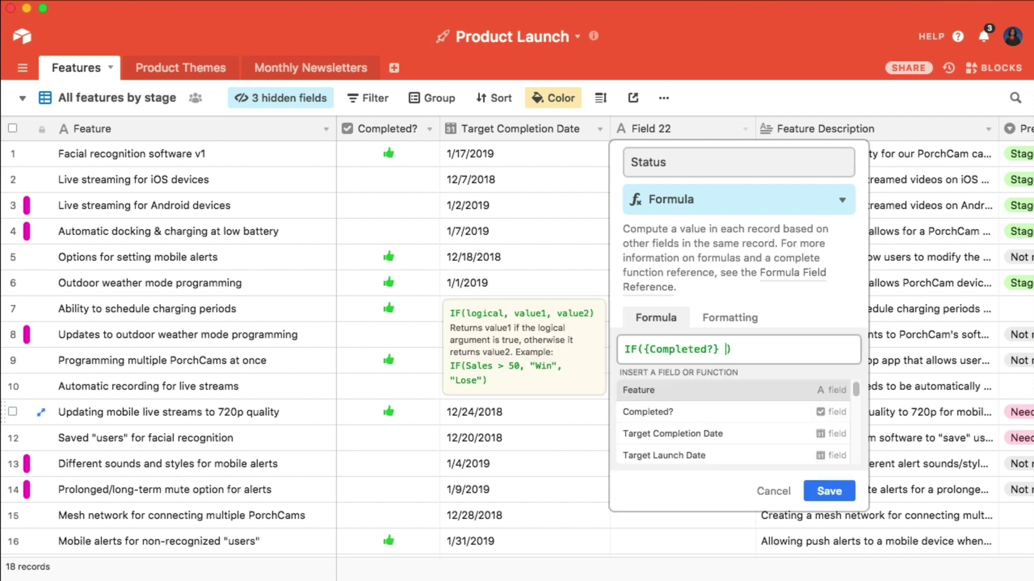
{"action": "type", "text": ", \"\", IF(IS"}
{"action": "left_click", "coordinate": [698, 411]}
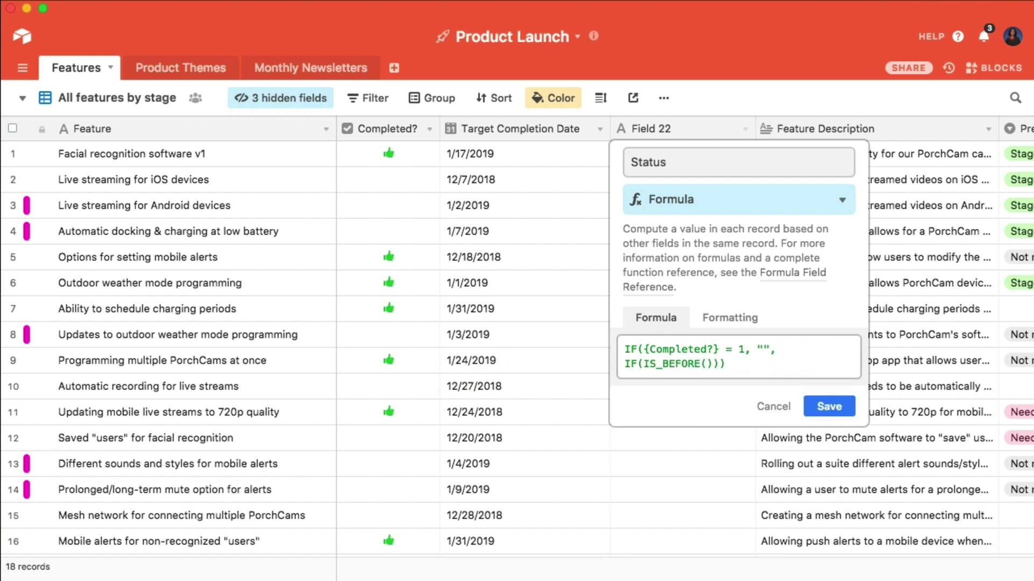
{"action": "type", "text": "{Ta"}
{"action": "left_click", "coordinate": [718, 405]}
- Finish the formula with TODAY() and the "⚠ OVERDUE ⚠" result, then save the field
{"action": "type", "text": ", TOD"}
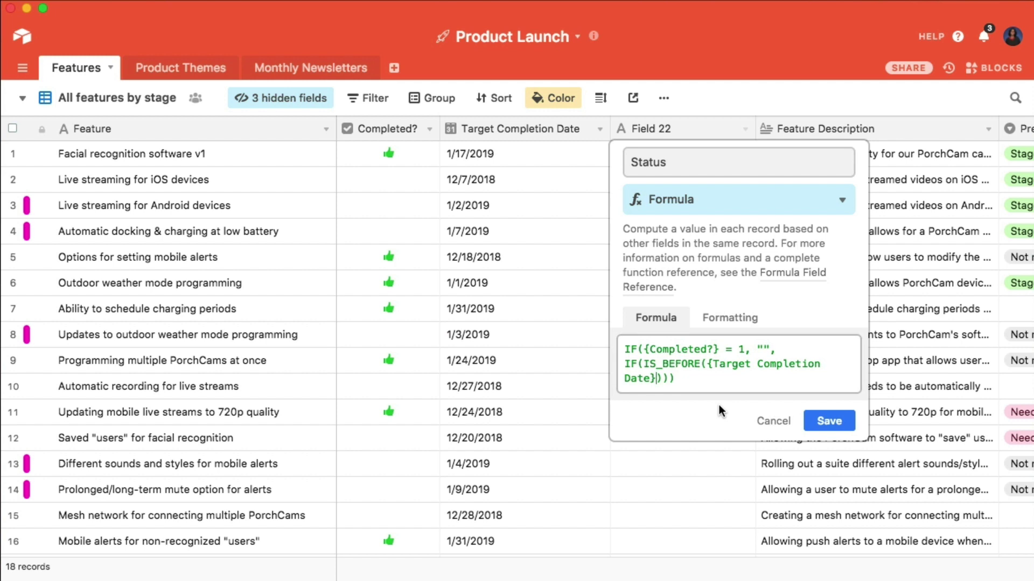
{"action": "left_click", "coordinate": [734, 411]}
{"action": "key", "text": "Right"}
{"action": "key", "text": "Right"}
{"action": "type", "text": ", \""}
{"action": "type", "text": "⚠"}
{"action": "type", "text": "OVERDUE"}
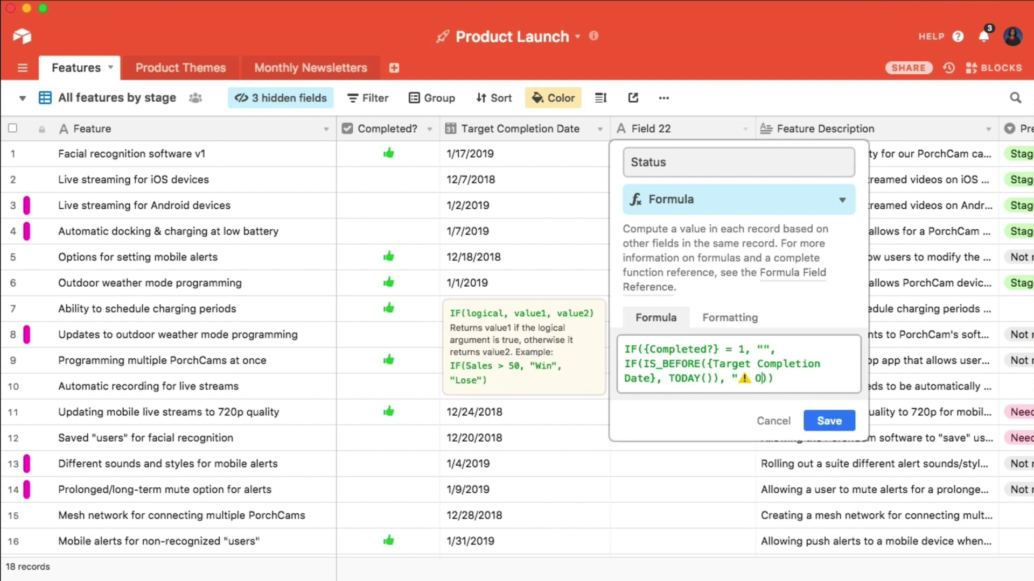
{"action": "type", "text": "⚠"}
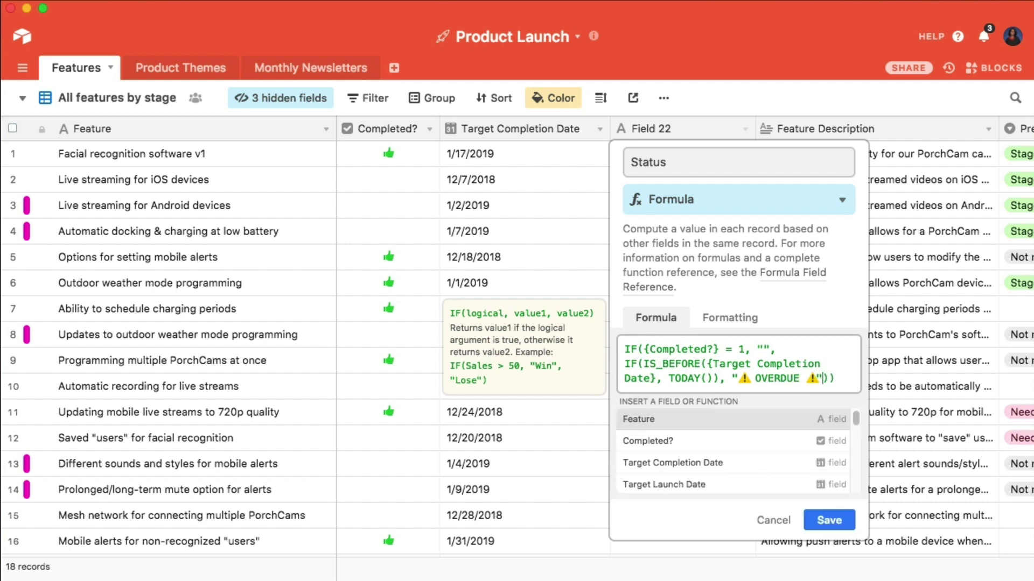
{"action": "type", "text": "\", \"\""}
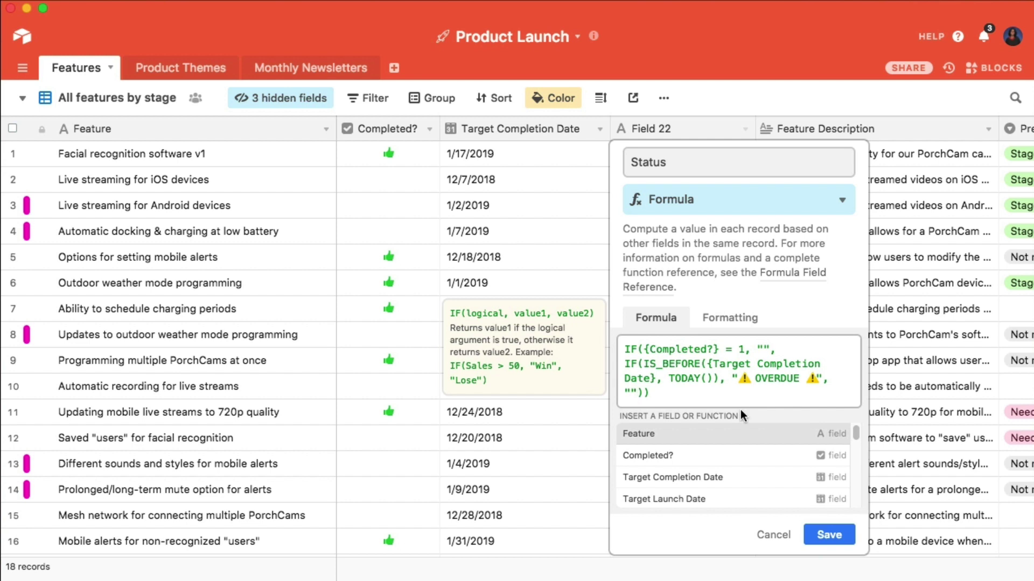
{"action": "left_click", "coordinate": [823, 535]}
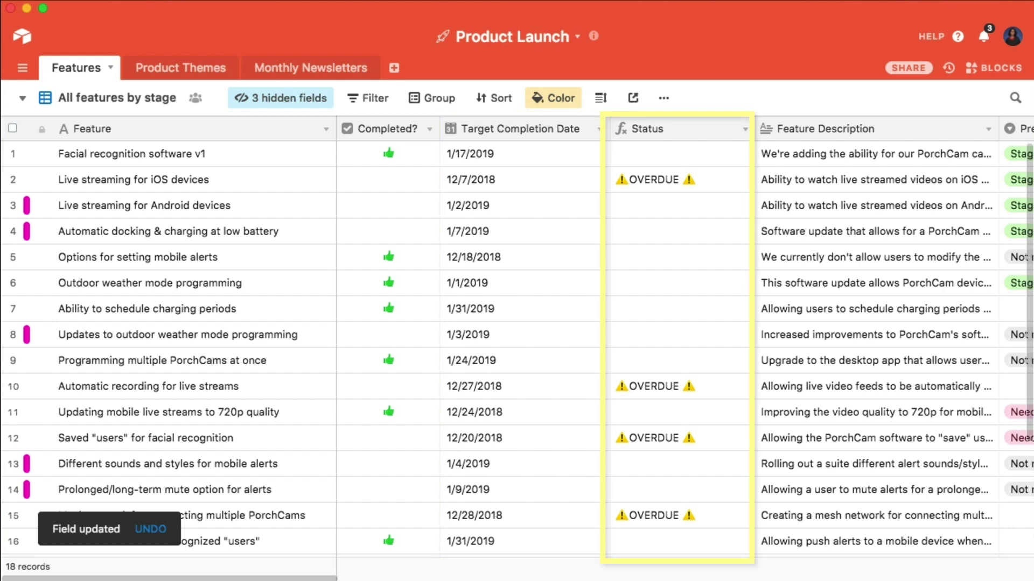
- Tick Completed? for rows 12 and 10 to clear their OVERDUE flags
{"action": "left_click", "coordinate": [390, 437]}
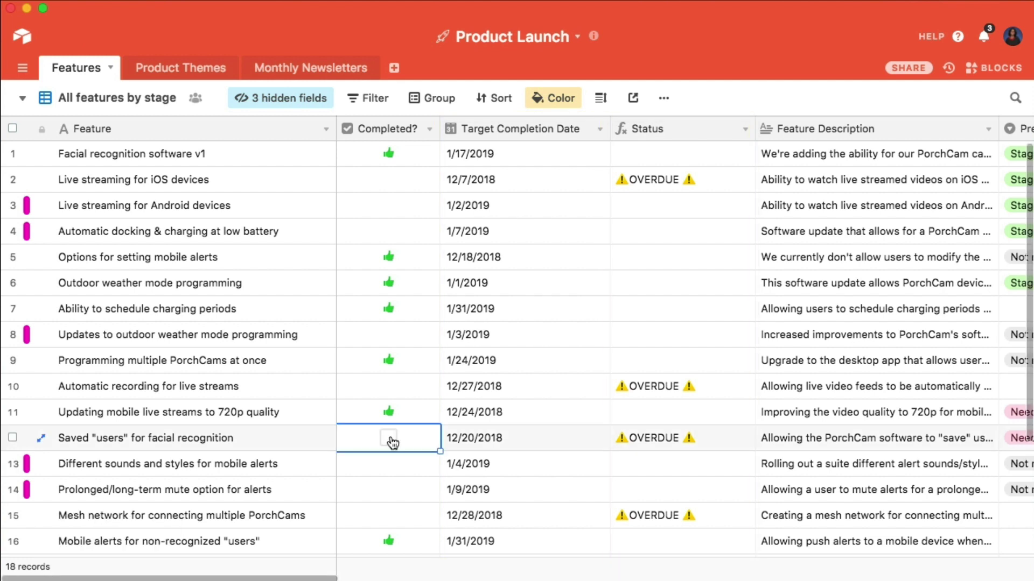
{"action": "left_click", "coordinate": [388, 439]}
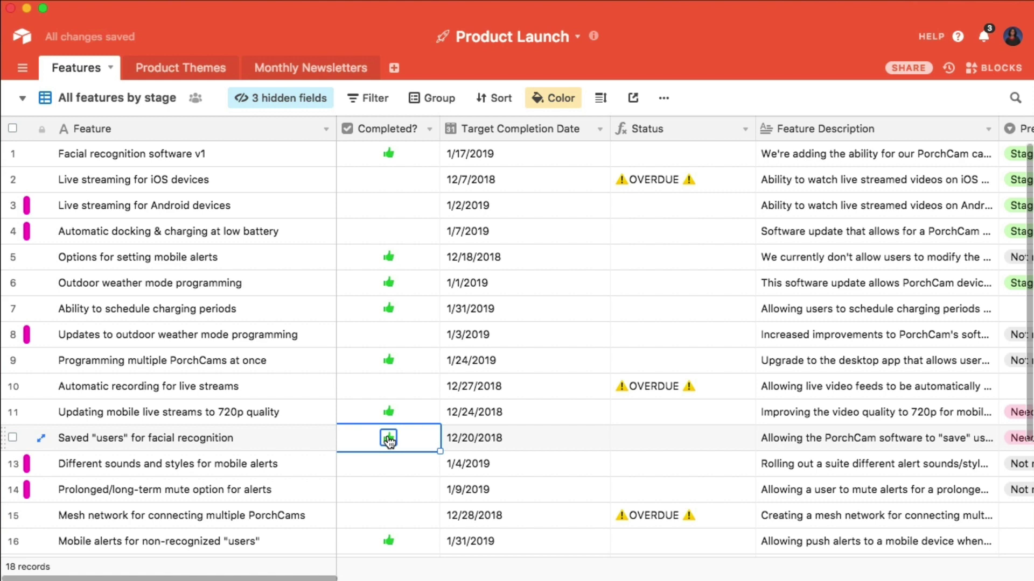
{"action": "left_click", "coordinate": [390, 386]}
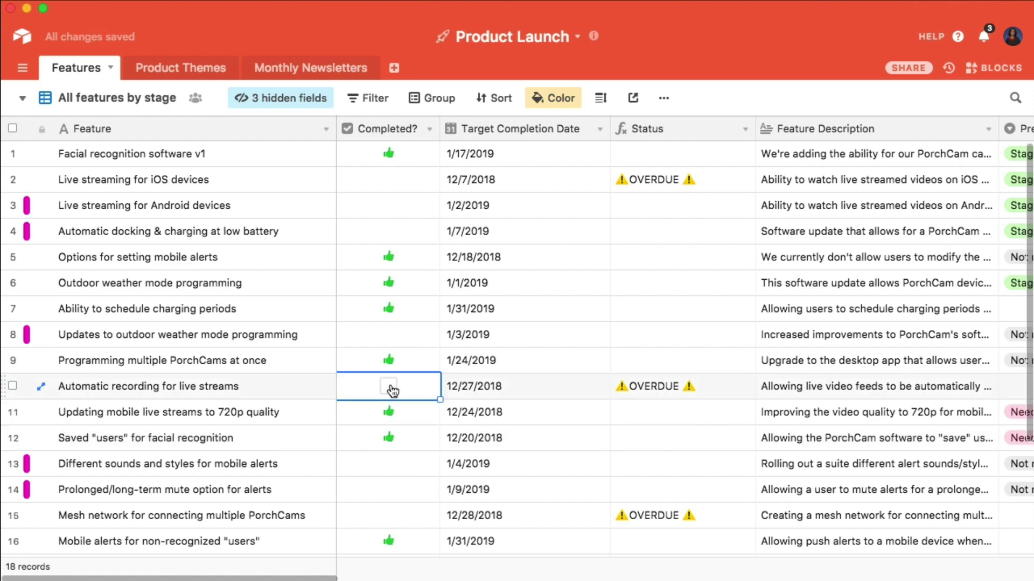
{"action": "left_click", "coordinate": [388, 387]}
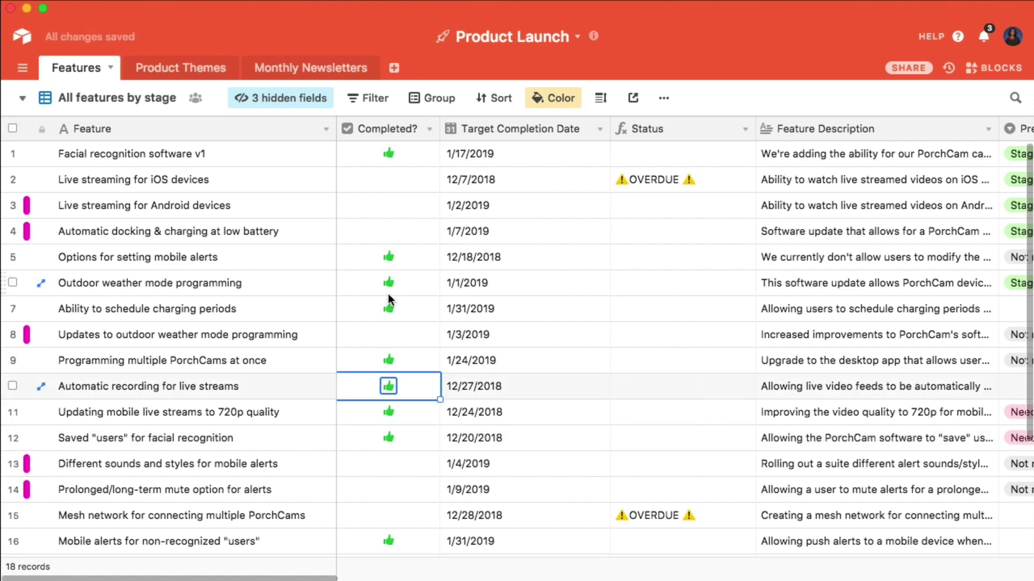